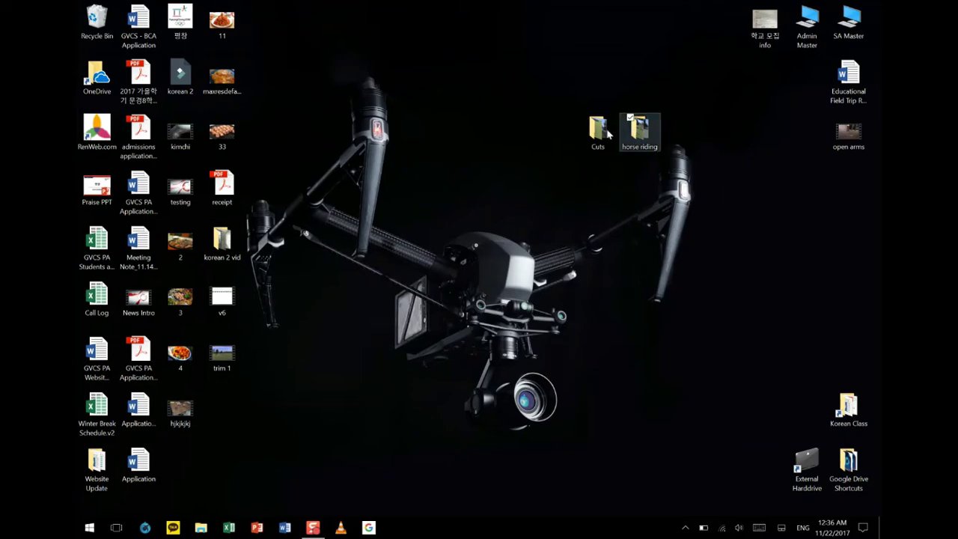
# Open the horse riding folder to view its five DJI drone video files.
pyautogui.press('Return')
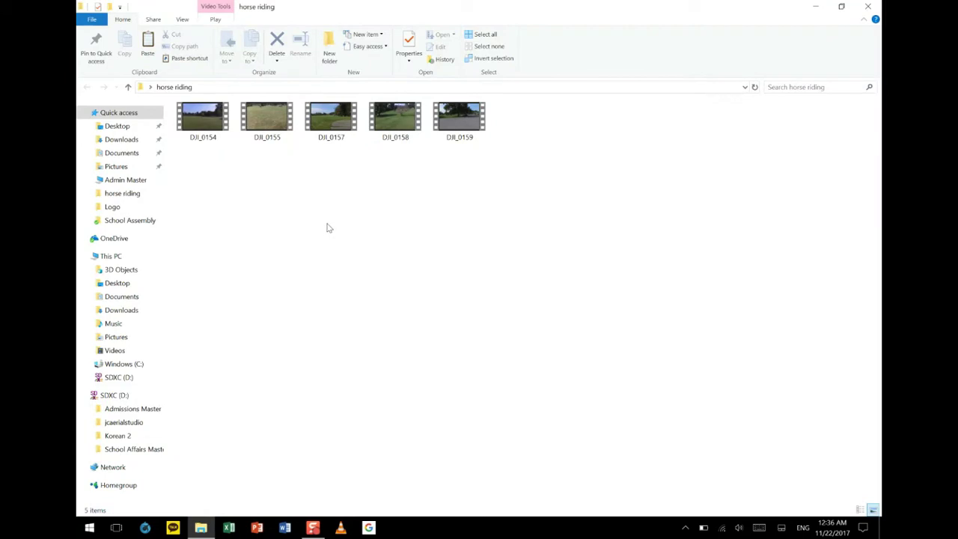
# Open DJI_0154 in Photos and skim the footage around 0:10, 0:58 and 0:15.
pyautogui.doubleClick(209, 120)
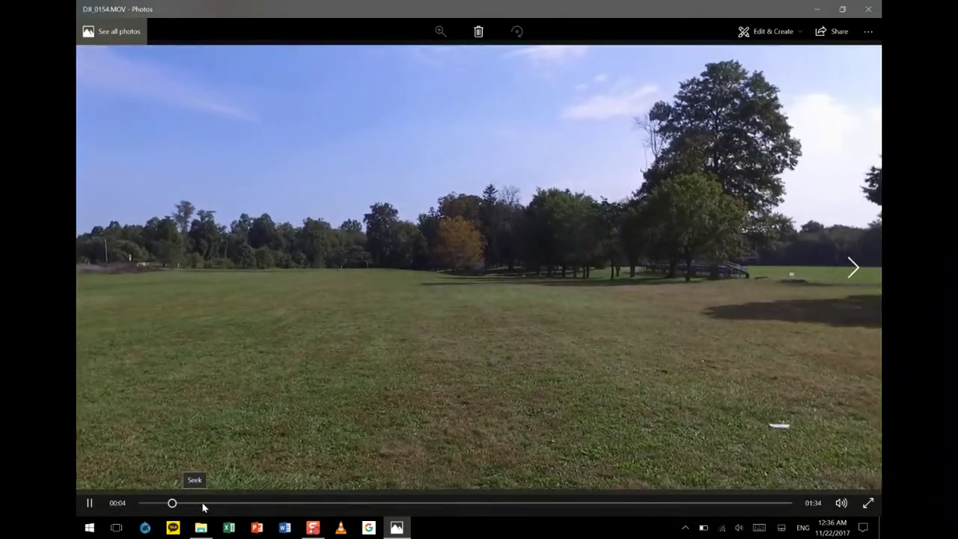
pyautogui.click(202, 504)
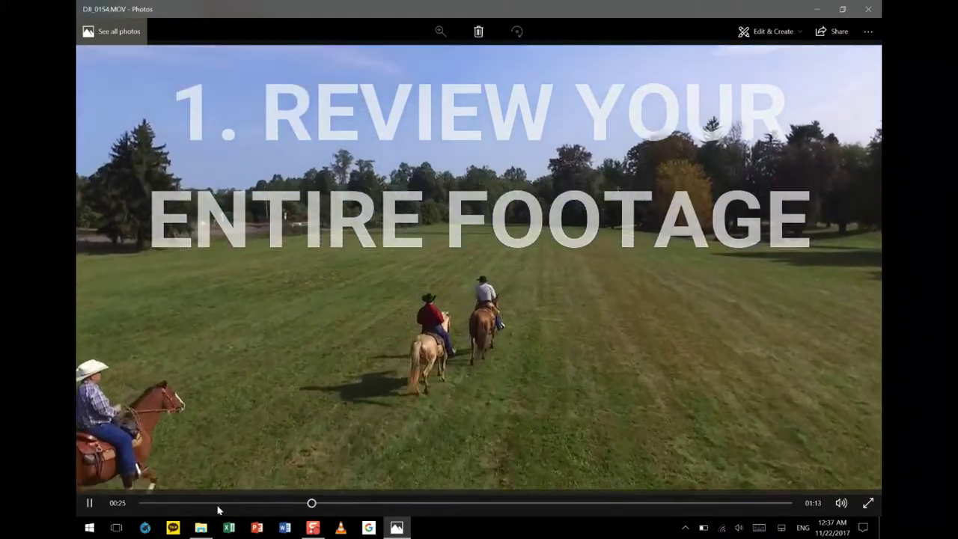
pyautogui.click(214, 503)
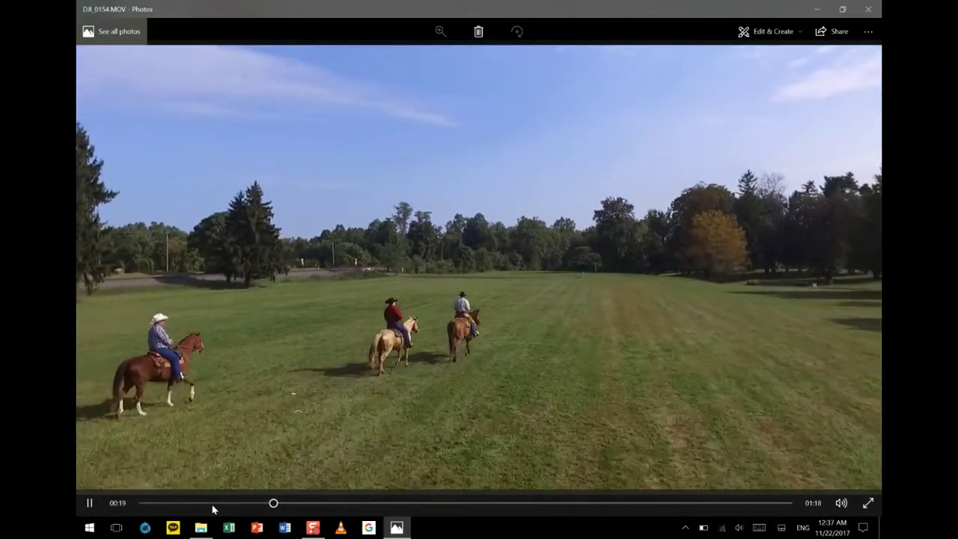
pyautogui.click(409, 504)
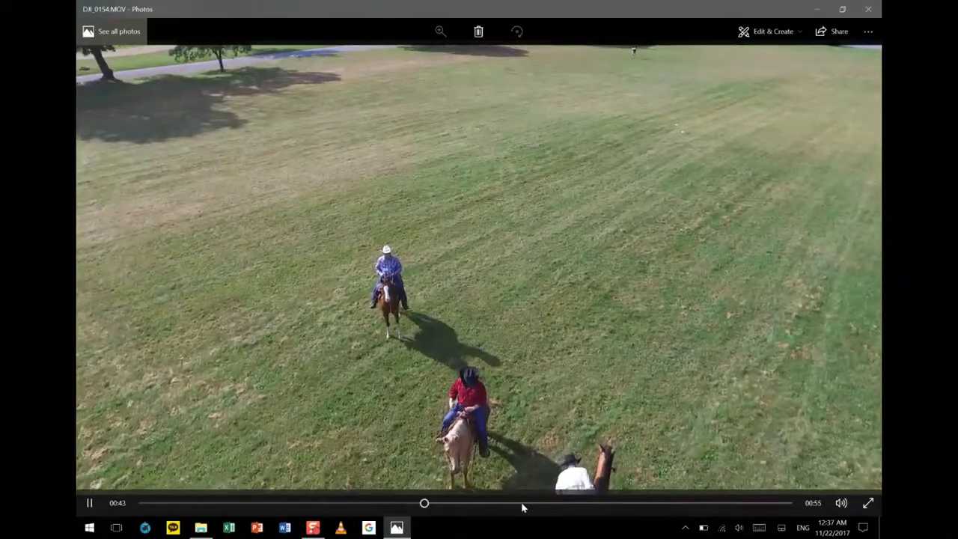
pyautogui.click(523, 504)
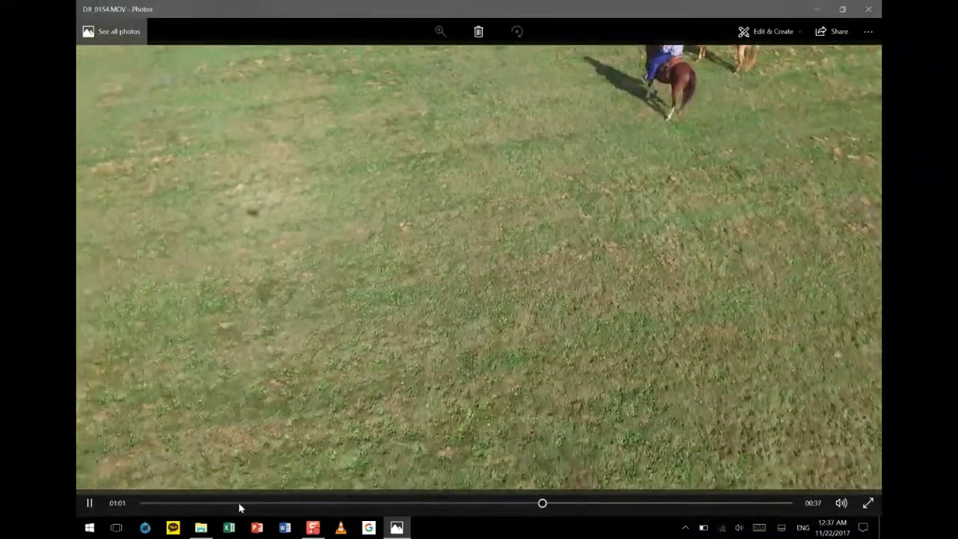
pyautogui.click(240, 505)
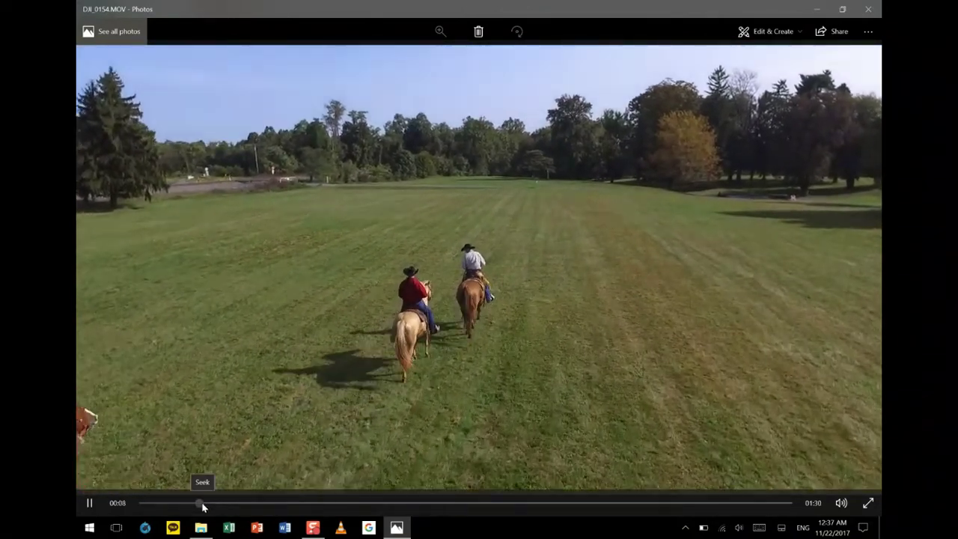
pyautogui.click(202, 503)
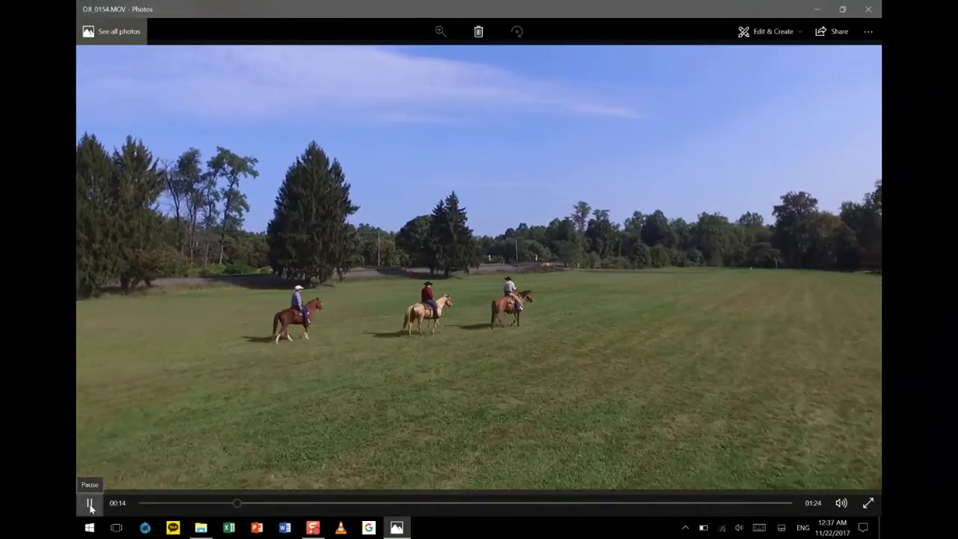
pyautogui.click(90, 505)
pyautogui.click(90, 505)
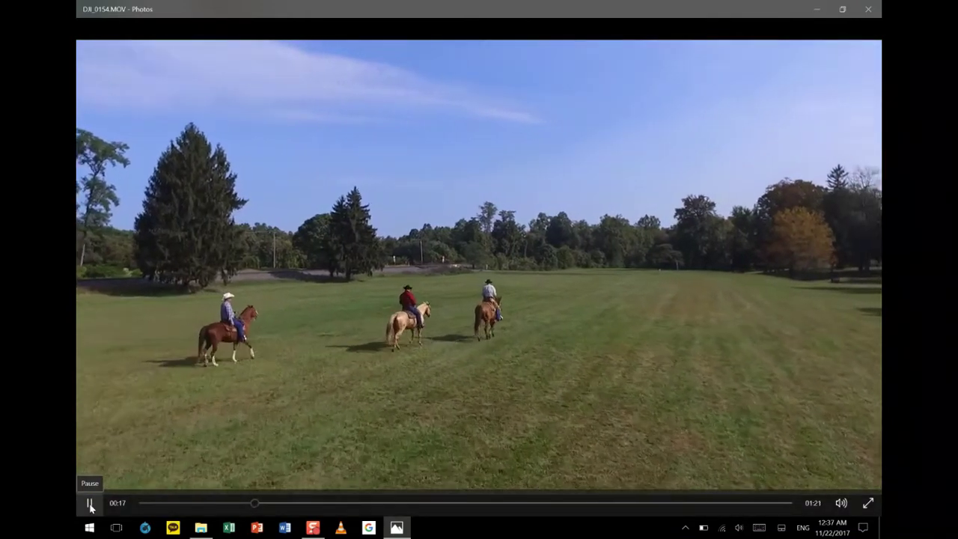
pyautogui.click(90, 505)
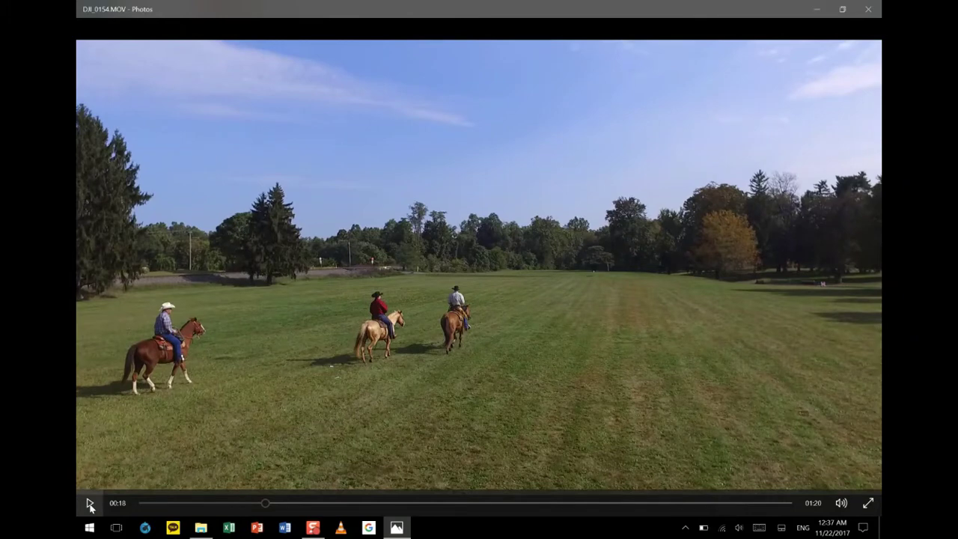
pyautogui.click(90, 505)
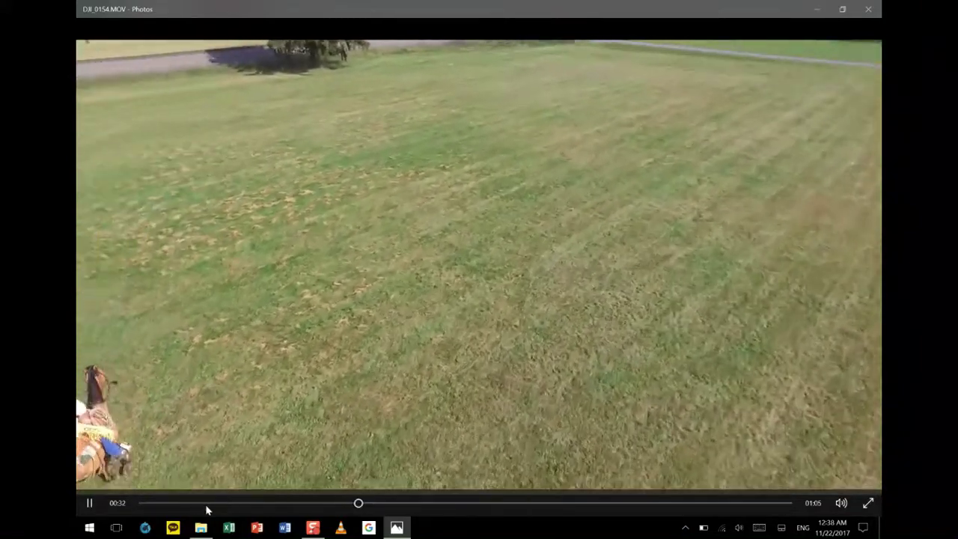
pyautogui.click(208, 503)
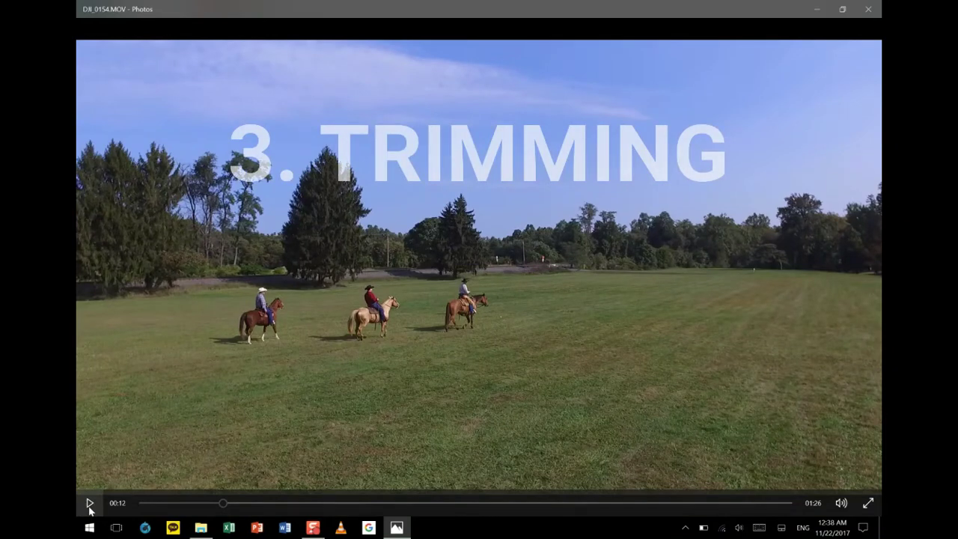
pyautogui.click(89, 506)
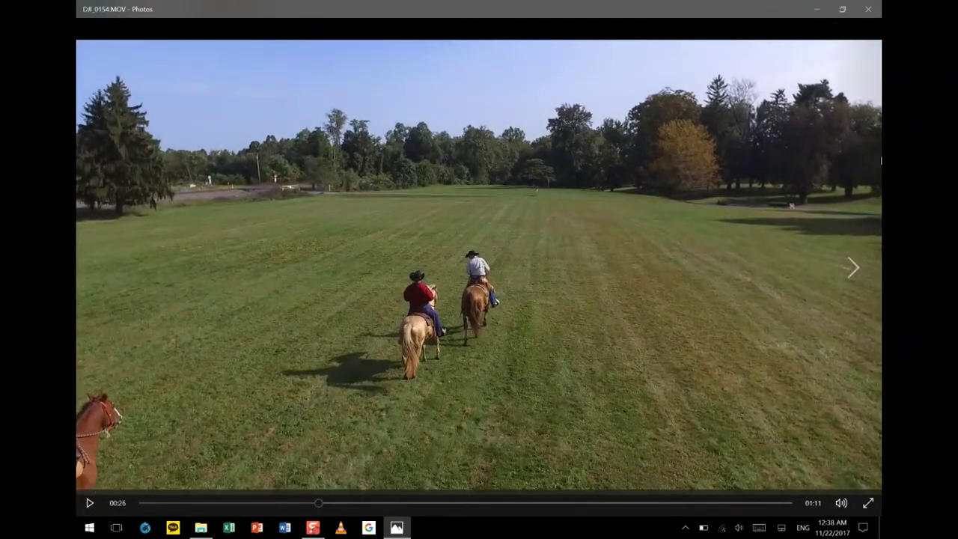
# Open the Trim editor for DJI_0154 from Edit & Create.
pyautogui.moveTo(775, 35)
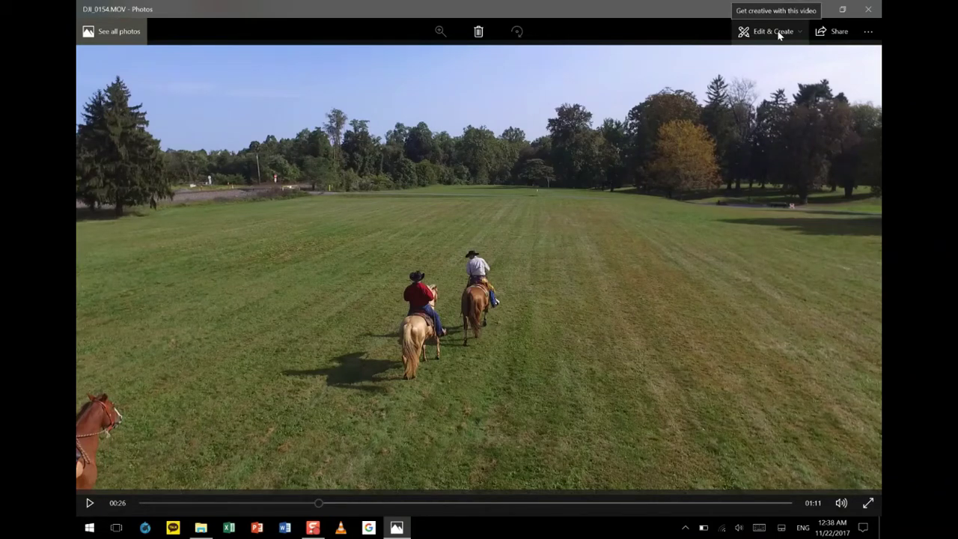
pyautogui.click(779, 33)
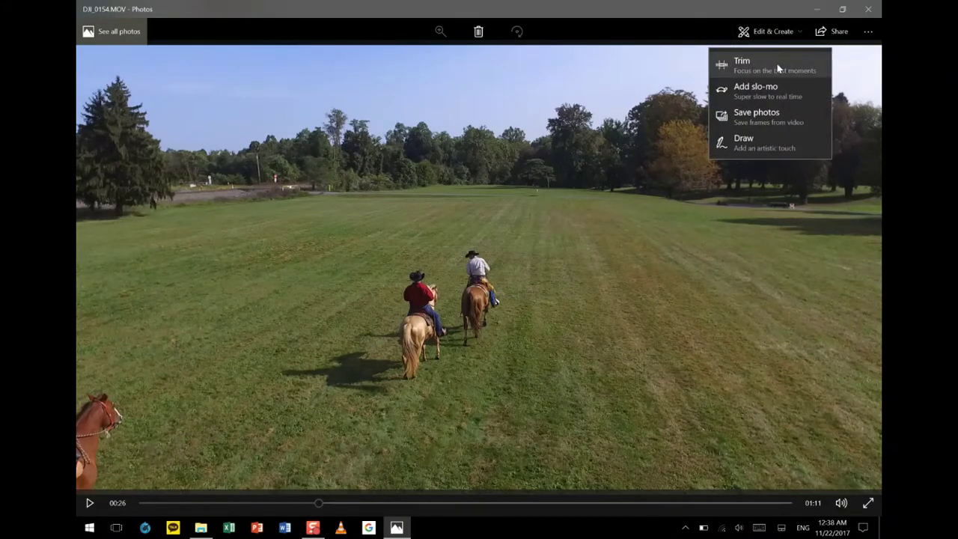
pyautogui.click(776, 66)
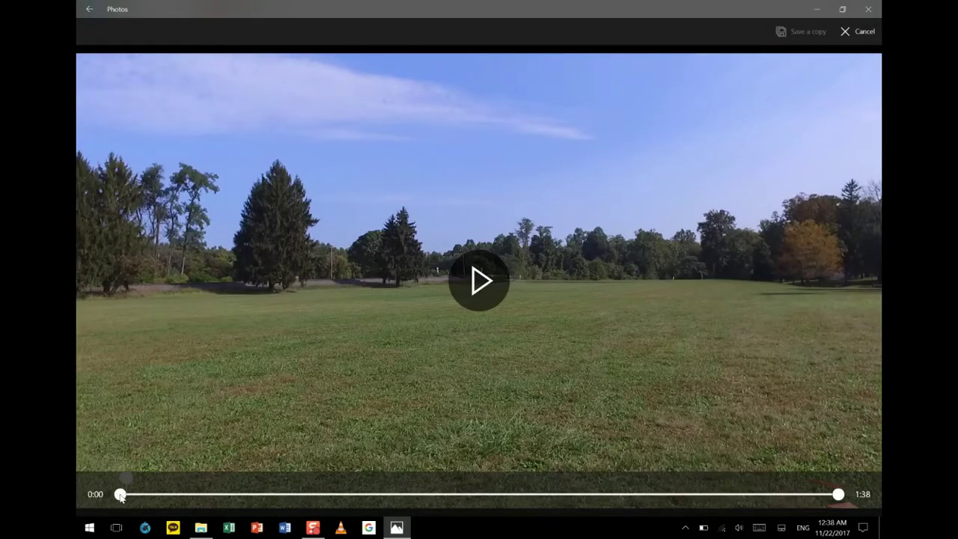
# Narrow the trim range to about three seconds from 0:14 and check both end frames.
pyautogui.moveTo(122, 496); pyautogui.dragTo(224, 494)
pyautogui.moveTo(838, 497); pyautogui.dragTo(264, 496)
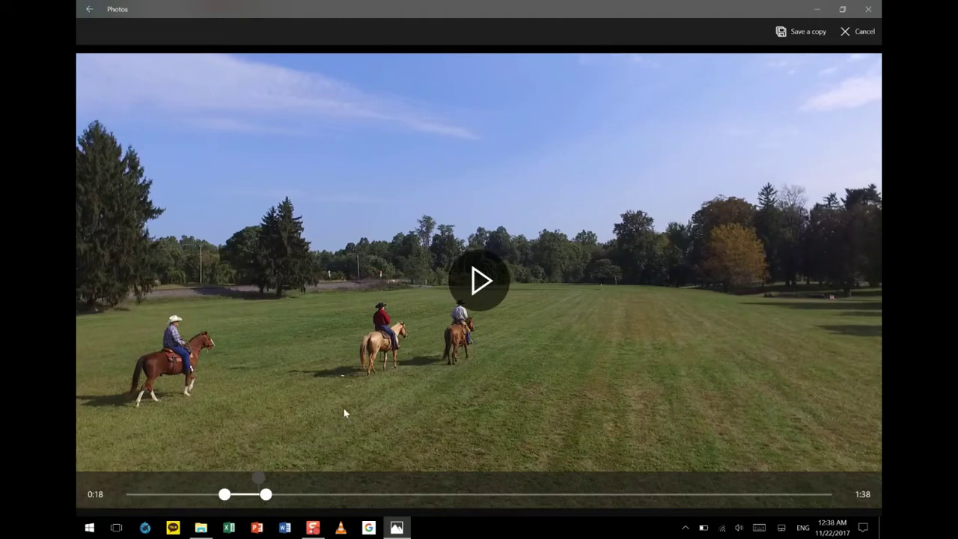
pyautogui.click(224, 495)
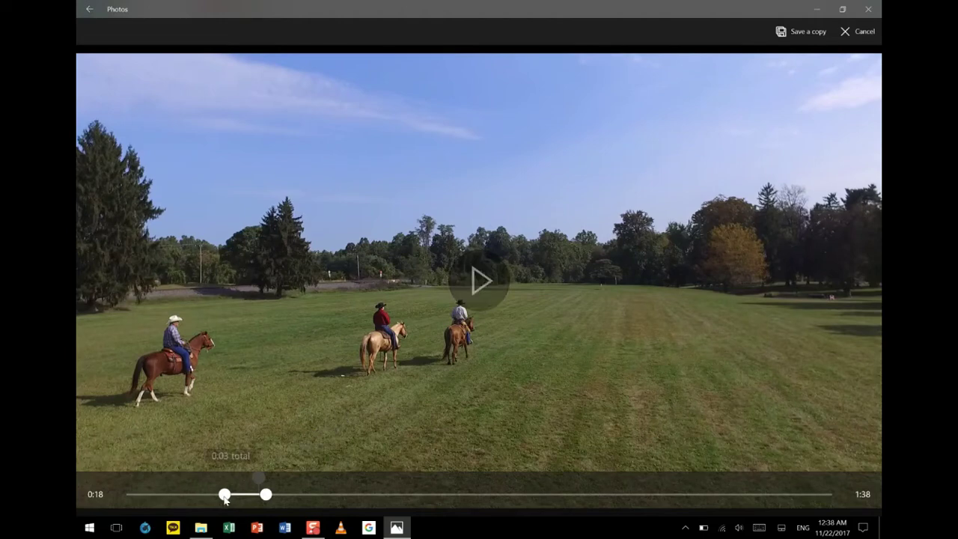
pyautogui.click(266, 494)
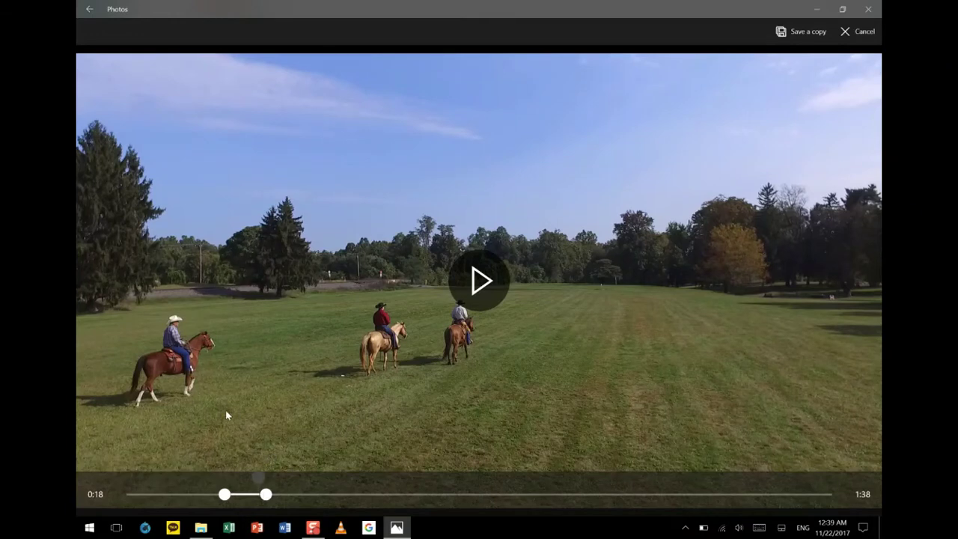
pyautogui.click(225, 494)
# Extend the kept section to four seconds, about 0:14–0:18, and preview it.
pyautogui.moveTo(225, 499)
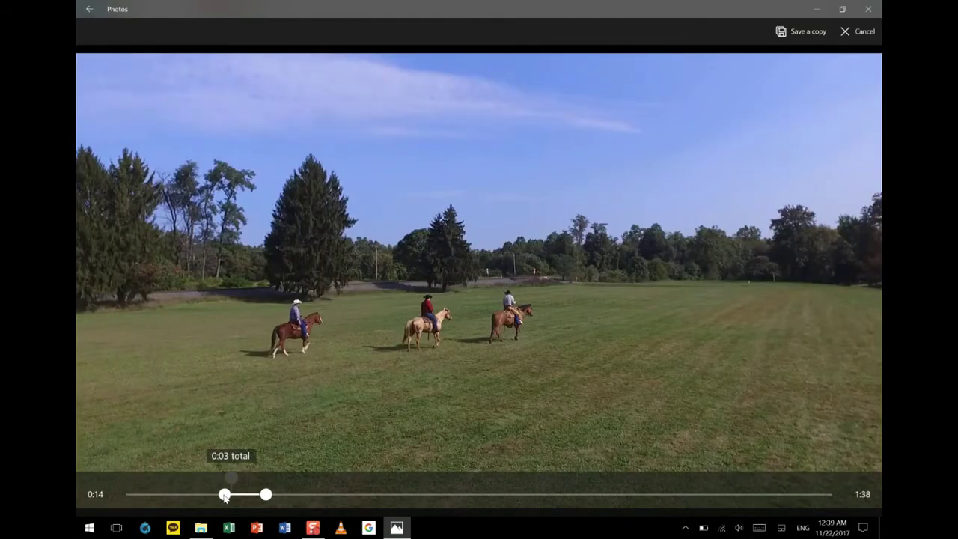
pyautogui.moveTo(225, 498); pyautogui.dragTo(223, 499)
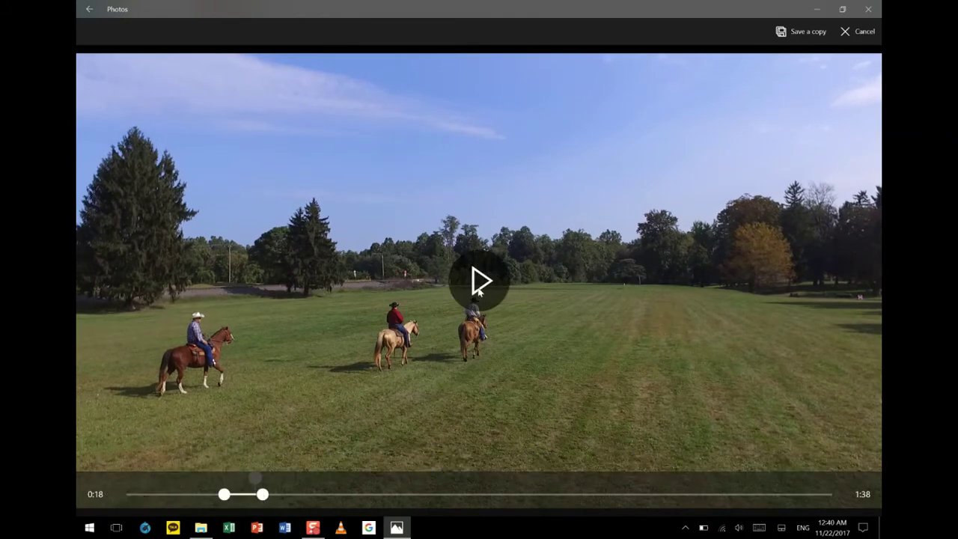
pyautogui.click(480, 285)
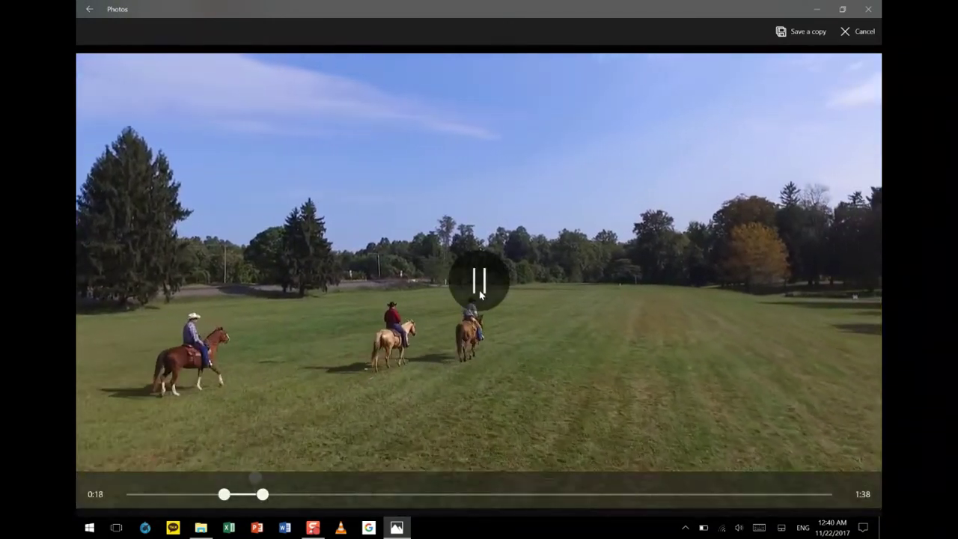
pyautogui.click(480, 294)
# Save the trimmed section as a new MP4 copy named 'trim'.
pyautogui.click(786, 31)
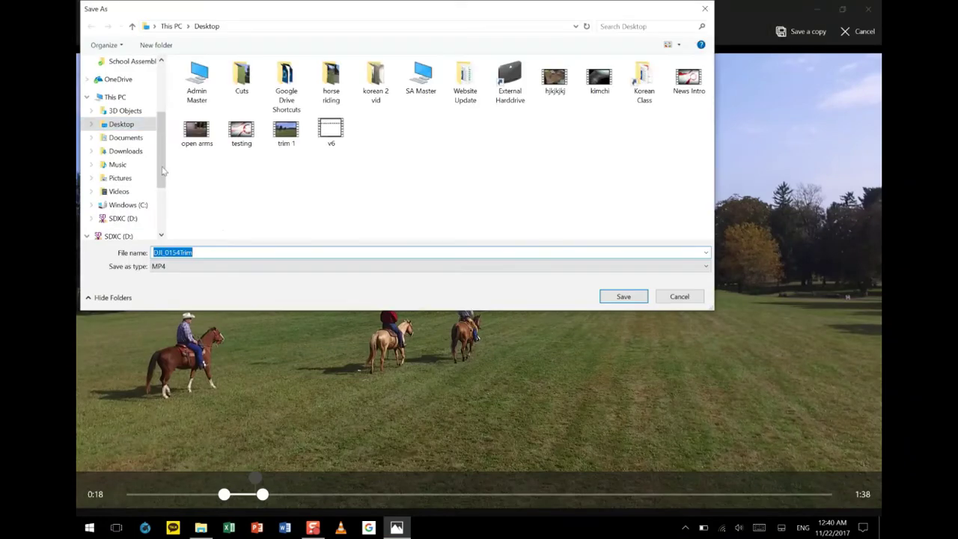
pyautogui.write('trim')
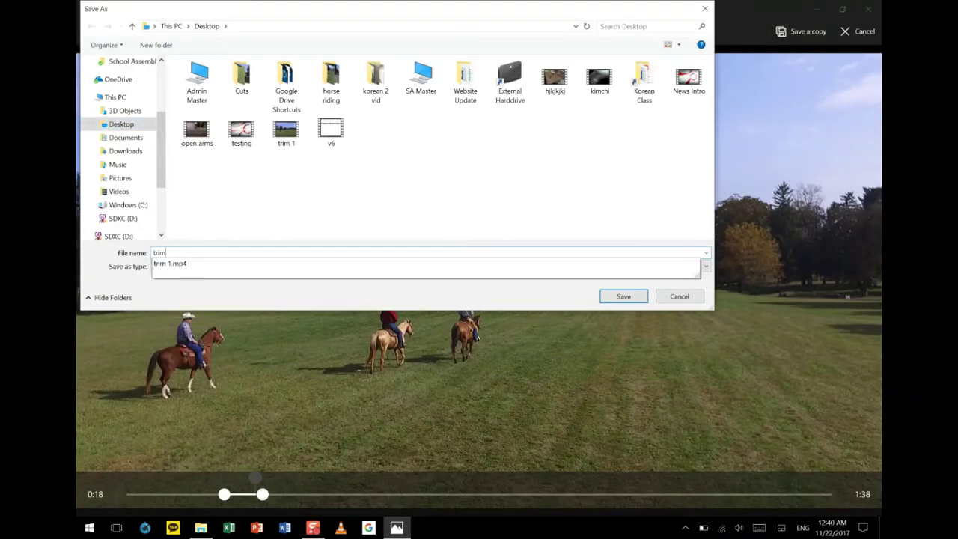
pyautogui.press('Return')
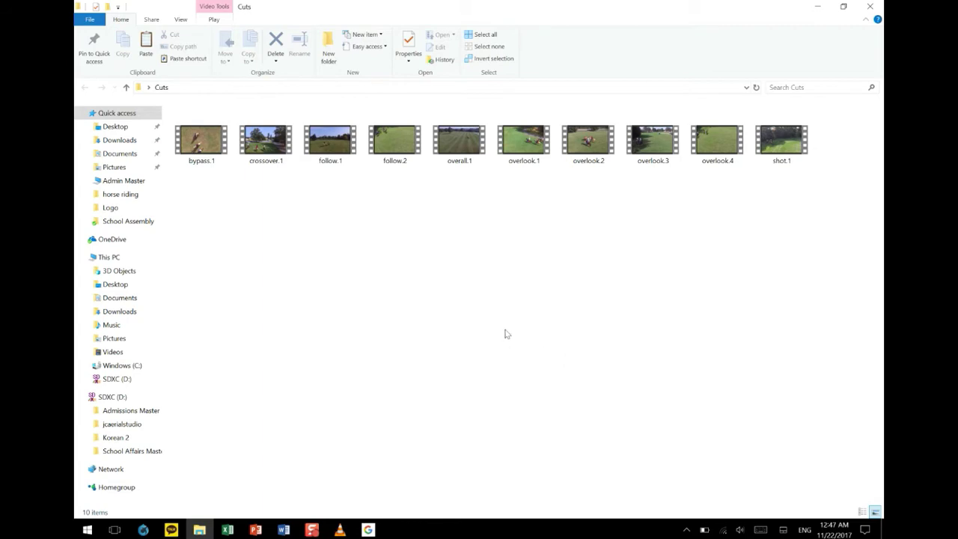
# Check bypass.1, crossover.1, follow.1 and follow.2 in Cuts, then search Start for 'filmora'.
pyautogui.click(192, 146)
pyautogui.click(277, 143)
pyautogui.click(329, 143)
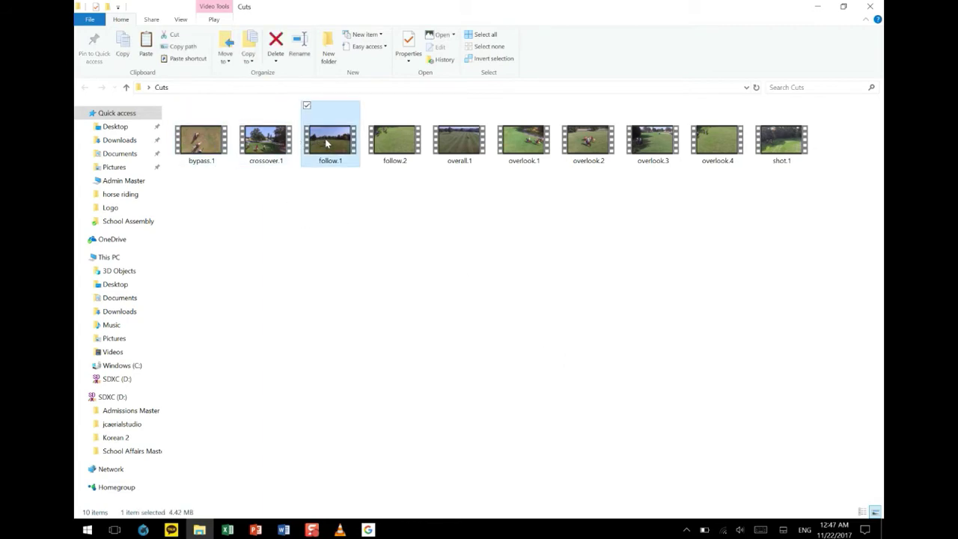
pyautogui.click(393, 142)
pyautogui.click(494, 137)
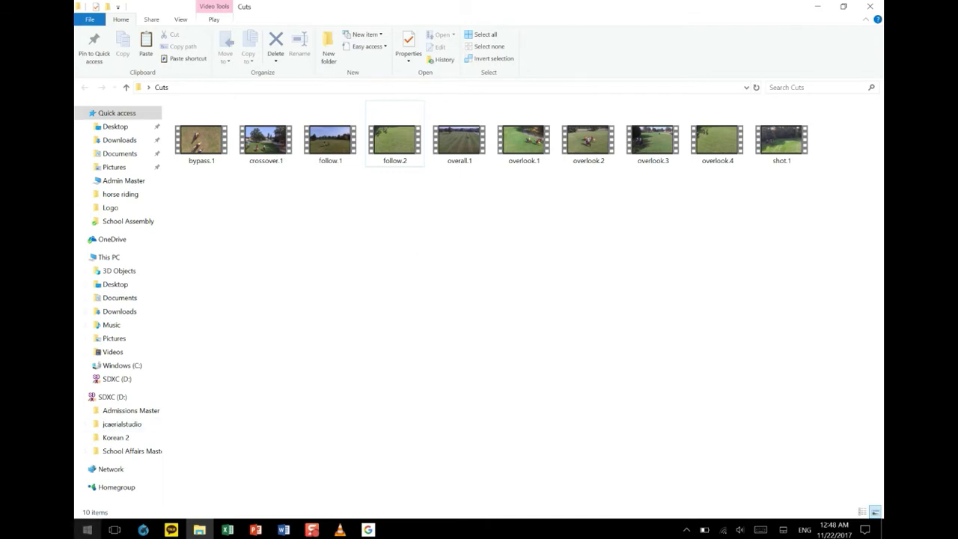
pyautogui.click(87, 530)
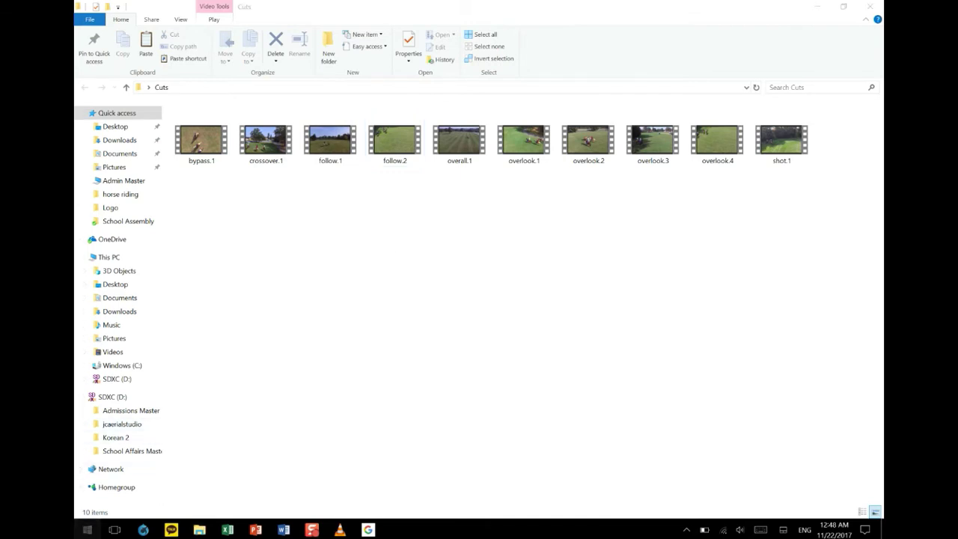
pyautogui.write('f')
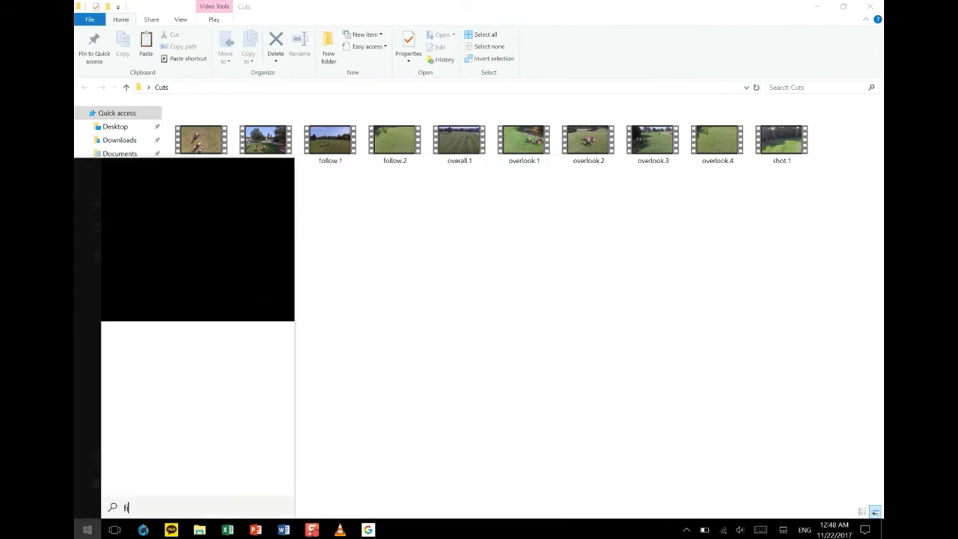
pyautogui.write('ilmora')
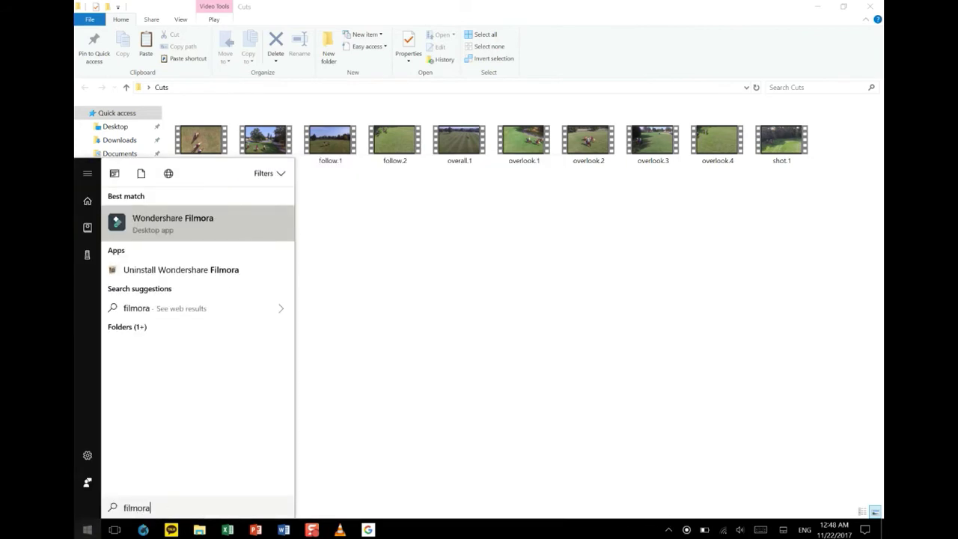